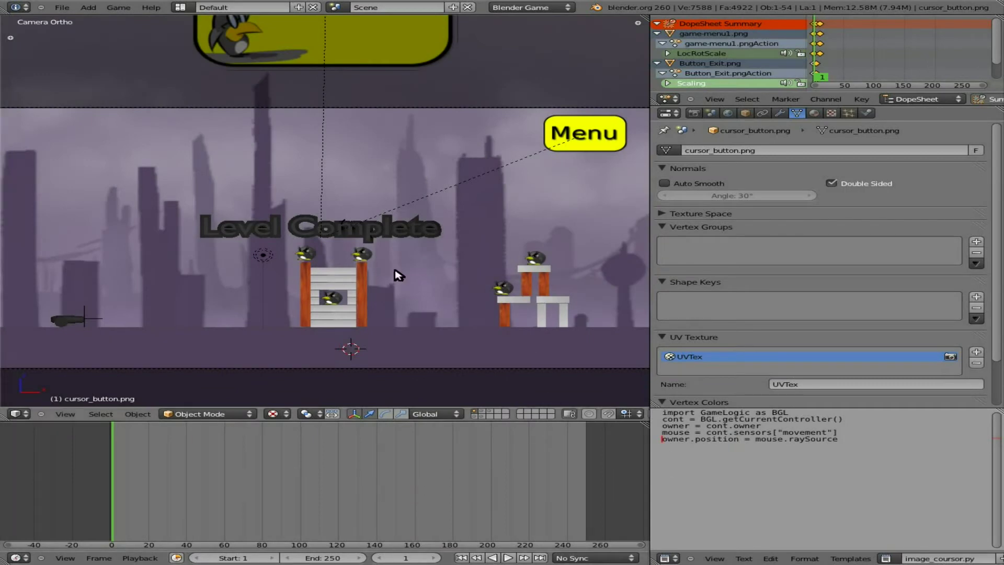
Run the game to test the custom cursor in the level, and stop the game
{"action": "key", "text": "p"}
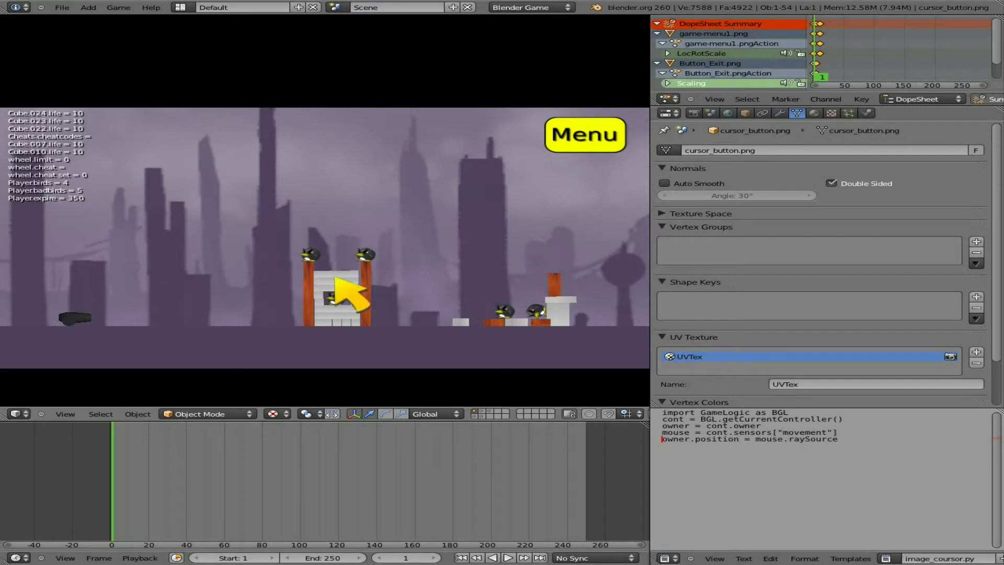
{"action": "left_click", "coordinate": [442, 171]}
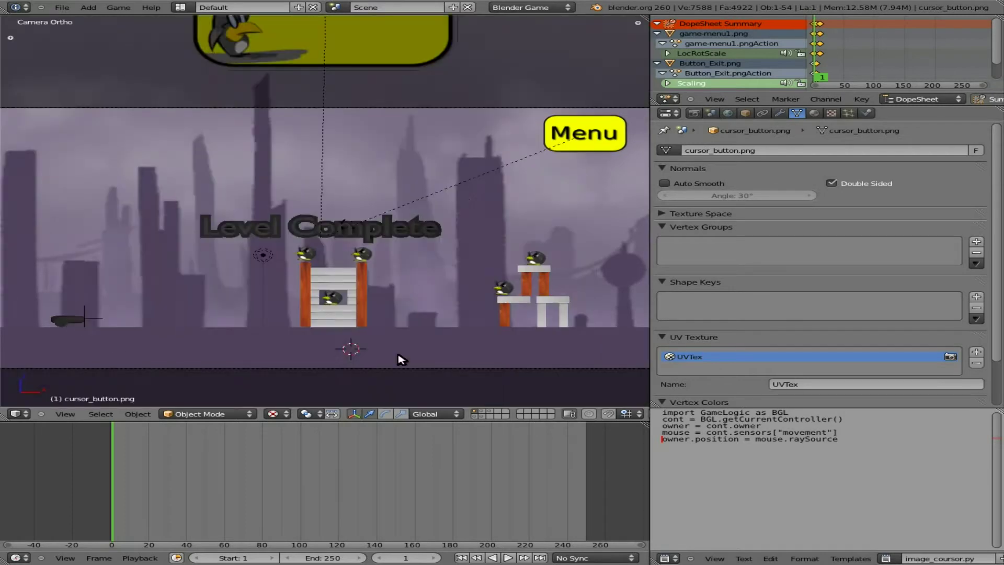
Enlarge the 3D view and switch the timeline area below it to the Logic Editor
{"action": "left_click_drag", "start_coordinate": [651, 486], "coordinate": [694, 476]}
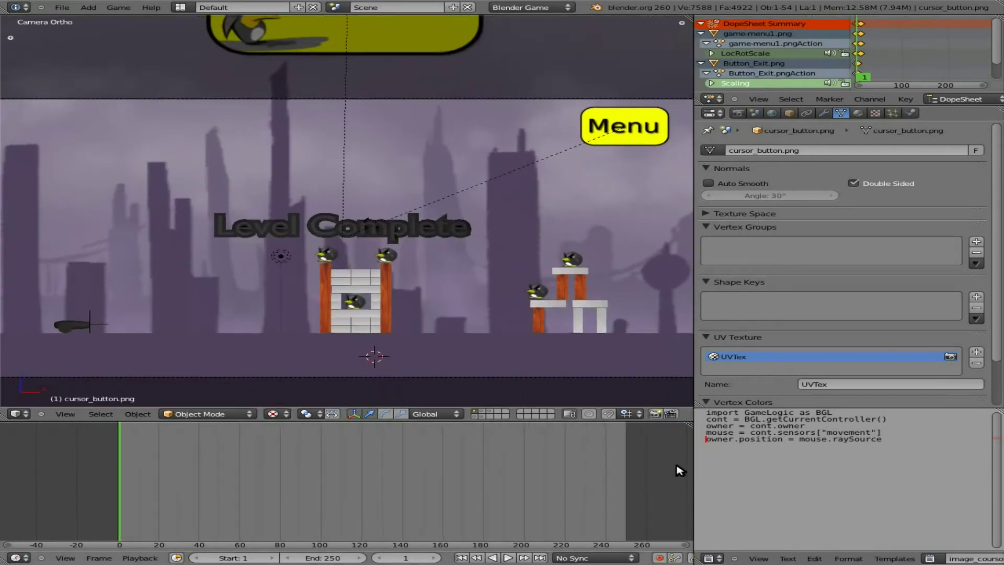
{"action": "left_click_drag", "start_coordinate": [643, 421], "coordinate": [642, 453]}
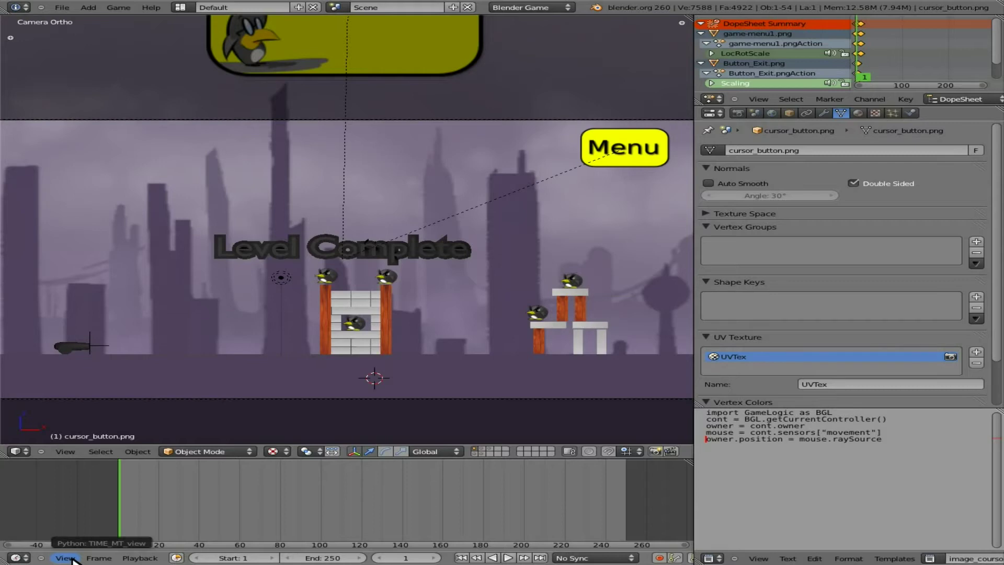
{"action": "left_click", "coordinate": [15, 558]}
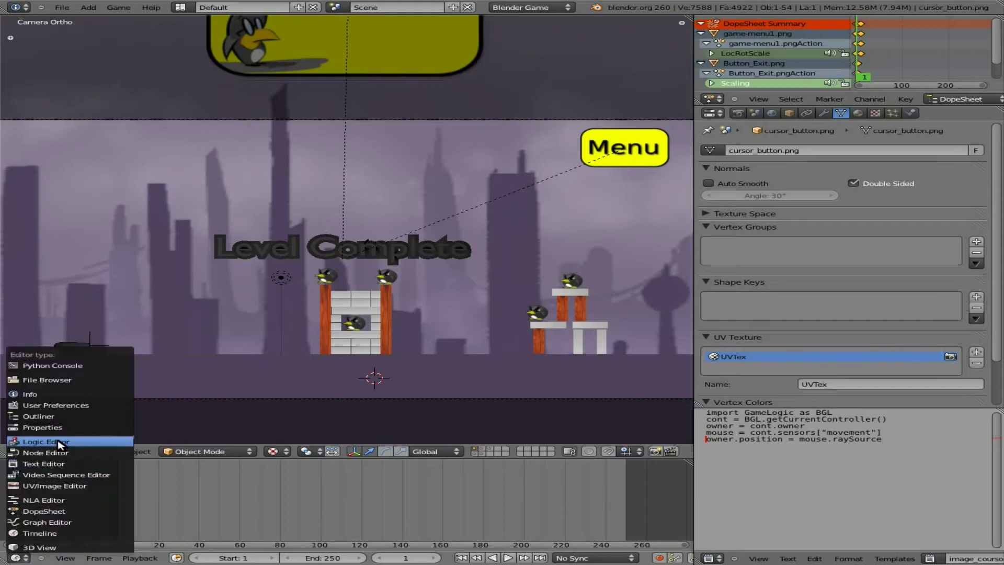
{"action": "left_click", "coordinate": [36, 444]}
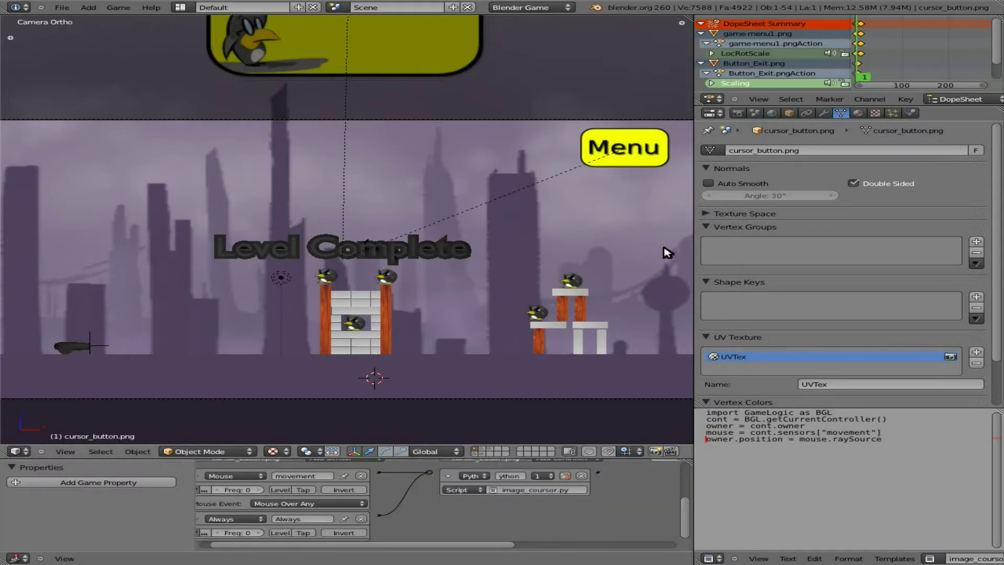
{"action": "scroll", "coordinate": [666, 253], "scroll_direction": "down", "scroll_amount": 1}
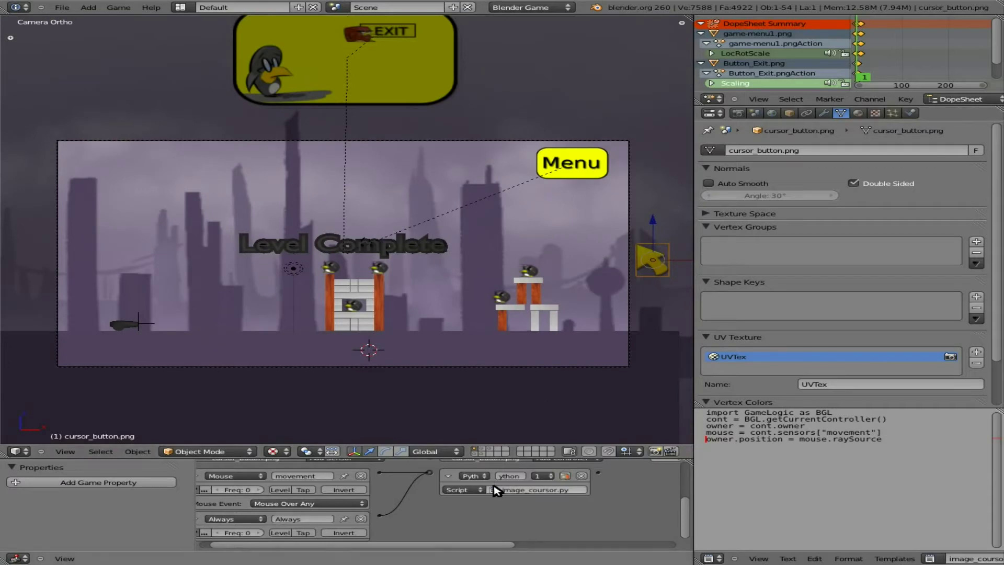
{"action": "scroll", "coordinate": [442, 530], "scroll_direction": "down", "scroll_amount": 1}
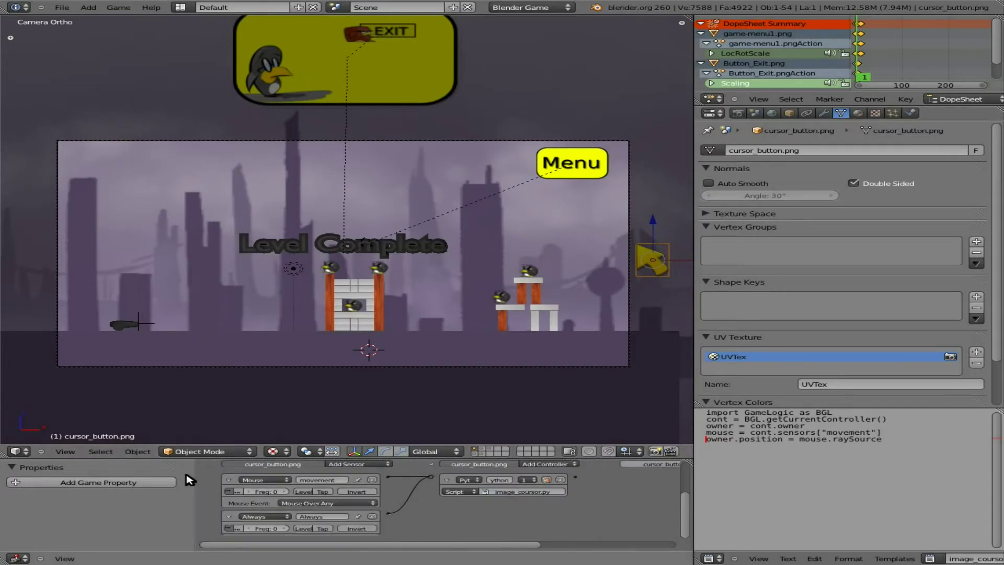
Collapse the two existing sensors of cursor_button.png and add a Mouse sensor with its event set to Movement
{"action": "left_click", "coordinate": [229, 480]}
{"action": "left_click", "coordinate": [229, 493]}
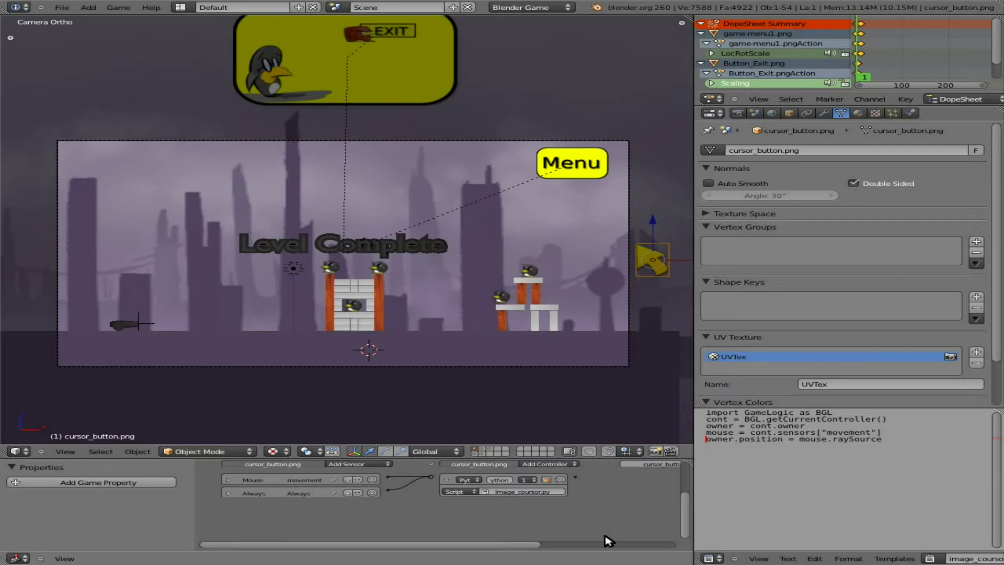
{"action": "left_click", "coordinate": [365, 467]}
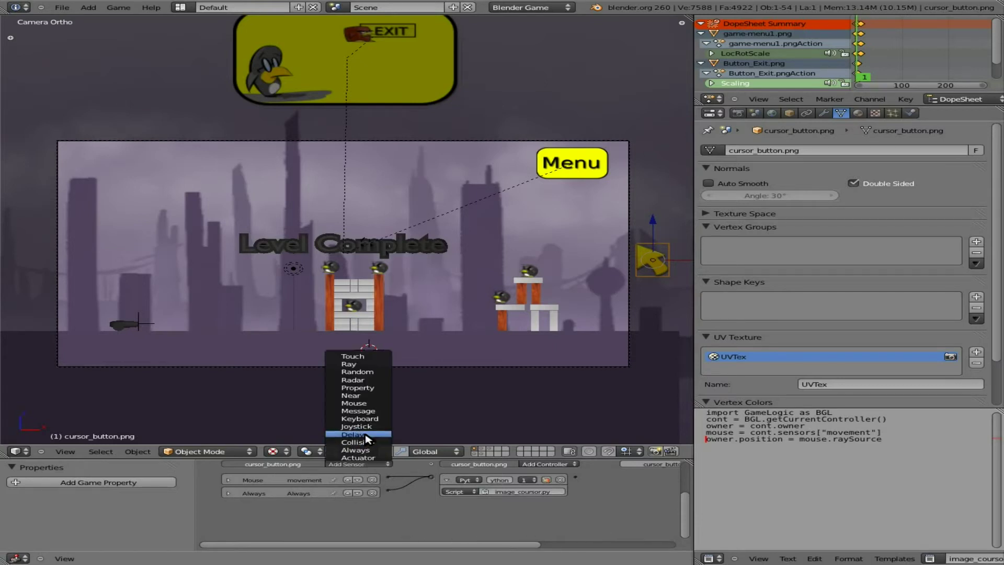
{"action": "left_click", "coordinate": [364, 403]}
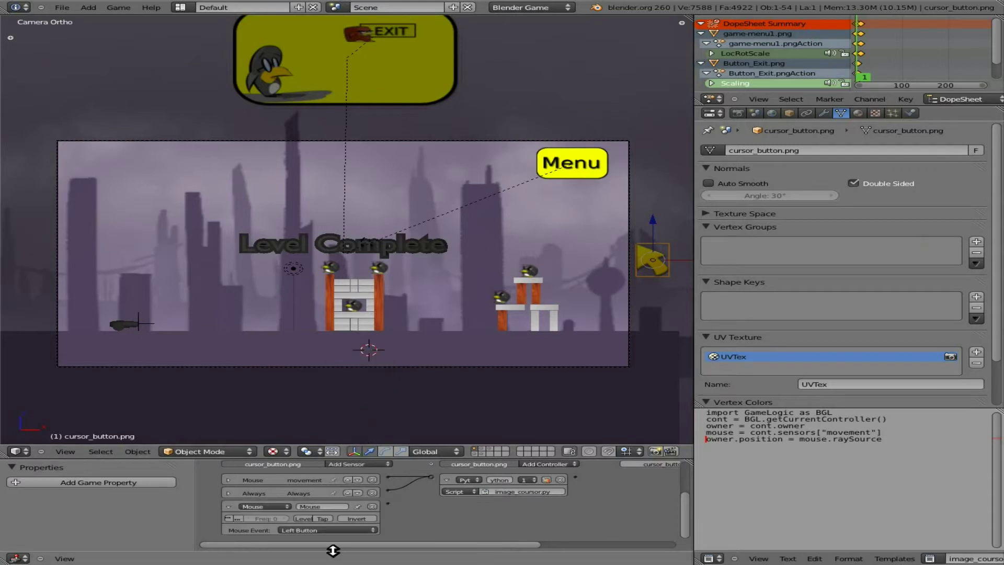
{"action": "left_click", "coordinate": [329, 530]}
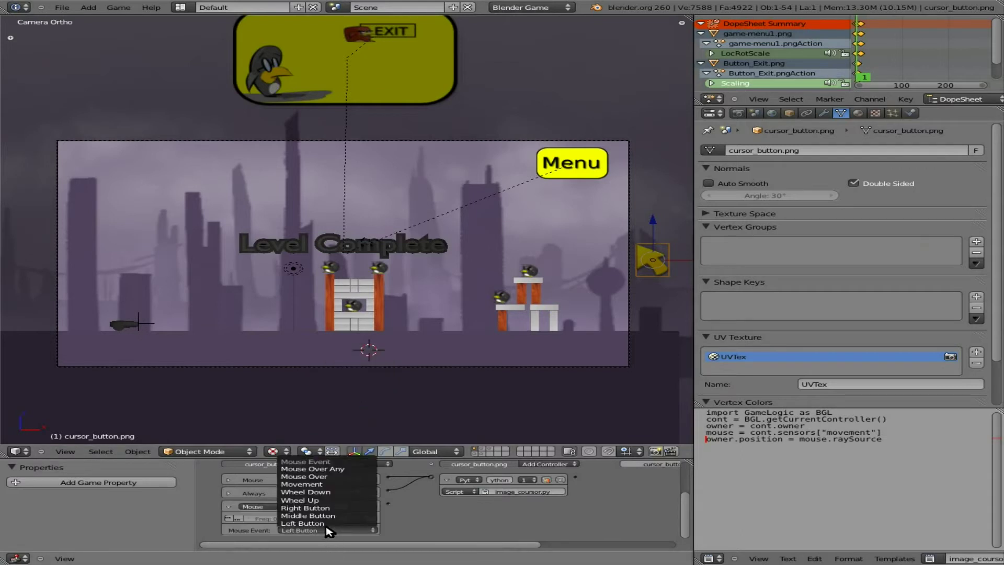
{"action": "left_click", "coordinate": [323, 485]}
{"action": "scroll", "coordinate": [486, 527], "scroll_direction": "down", "scroll_amount": 4}
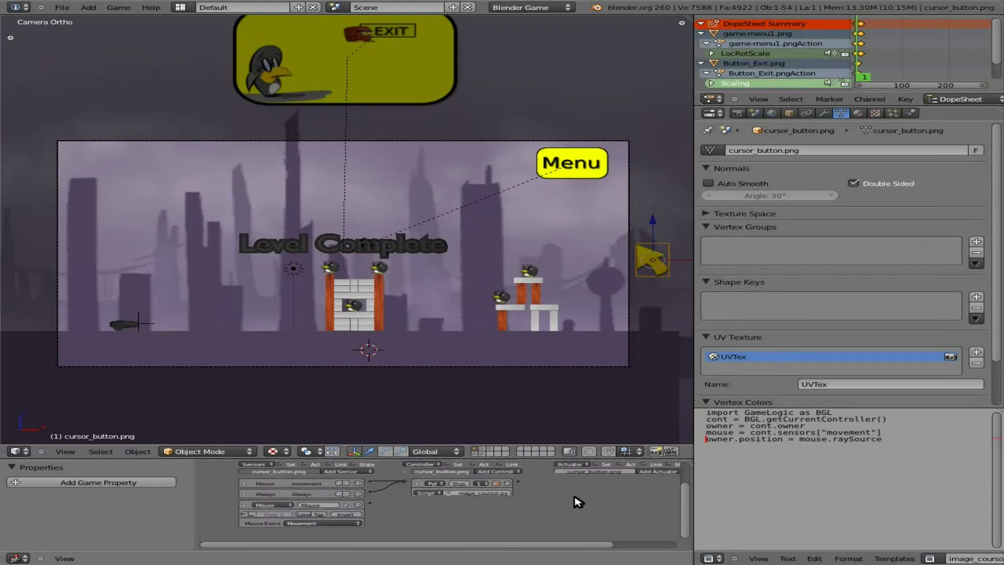
Maximize the Logic Editor, add a Visibility actuator with Visible enabled, and link the new Mouse sensor to it
{"action": "key", "text": "ctrl+Up"}
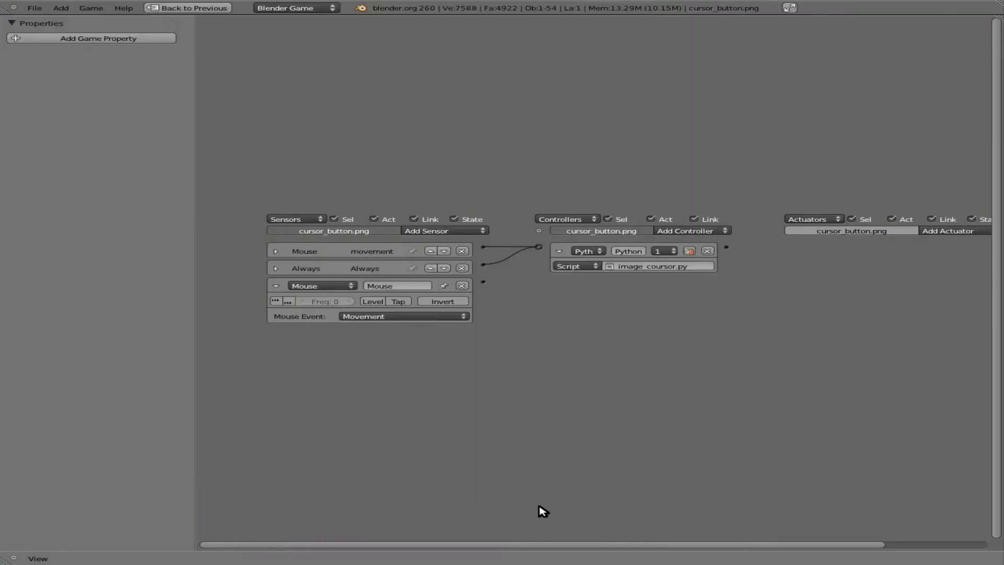
{"action": "scroll", "coordinate": [944, 403], "scroll_direction": "up", "scroll_amount": 5}
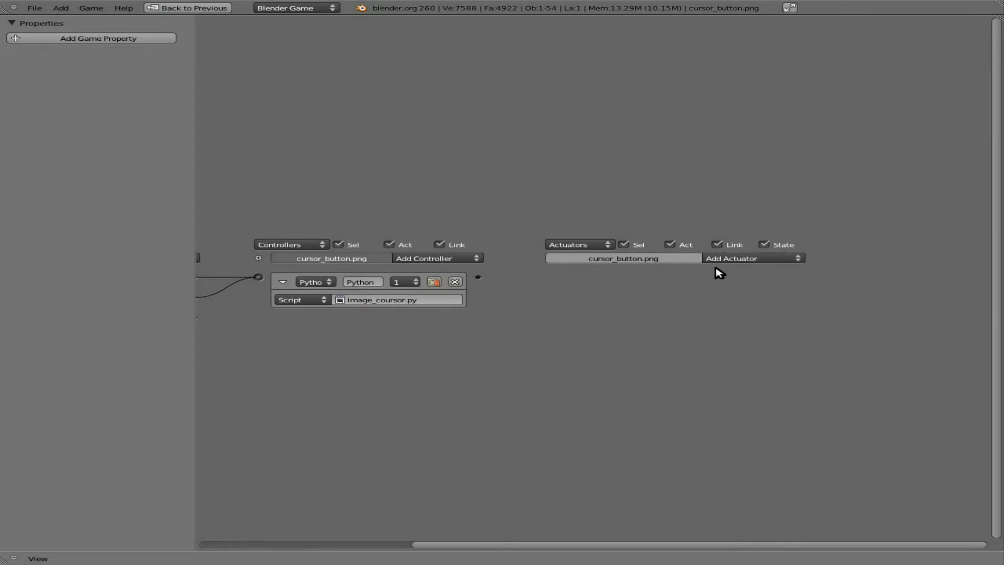
{"action": "left_click", "coordinate": [731, 258]}
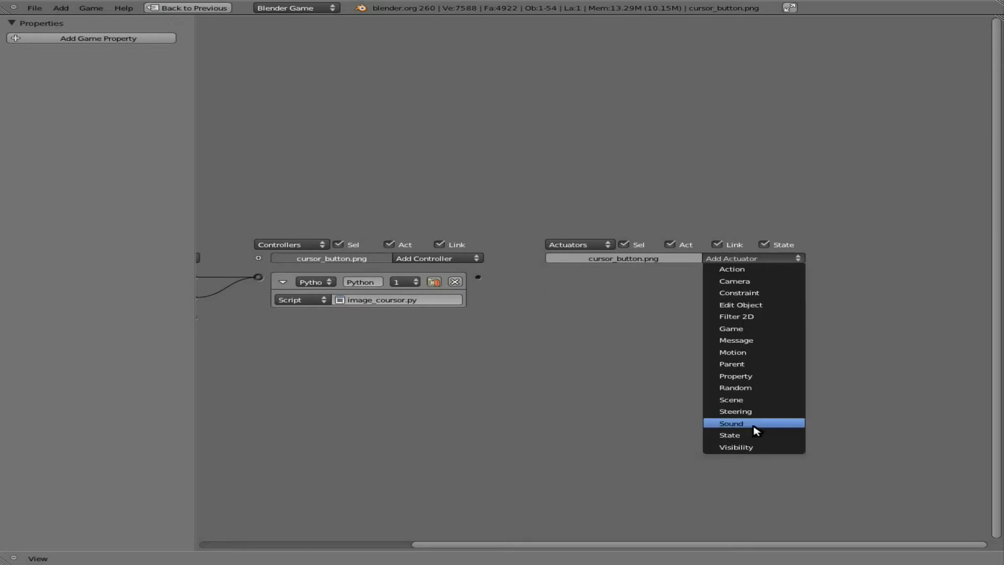
{"action": "left_click", "coordinate": [755, 448]}
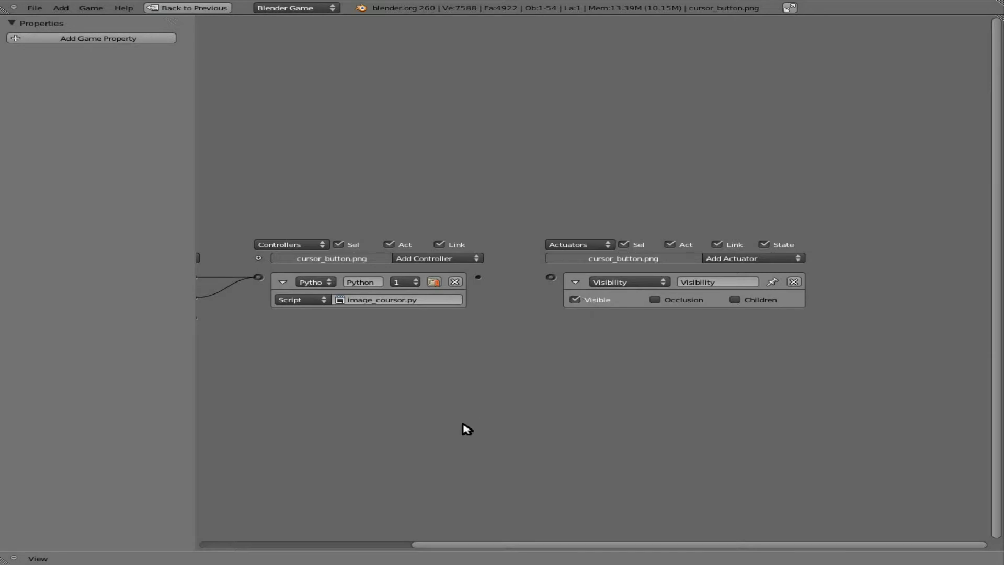
{"action": "middle_click_drag", "start_coordinate": [464, 428], "coordinate": [630, 426]}
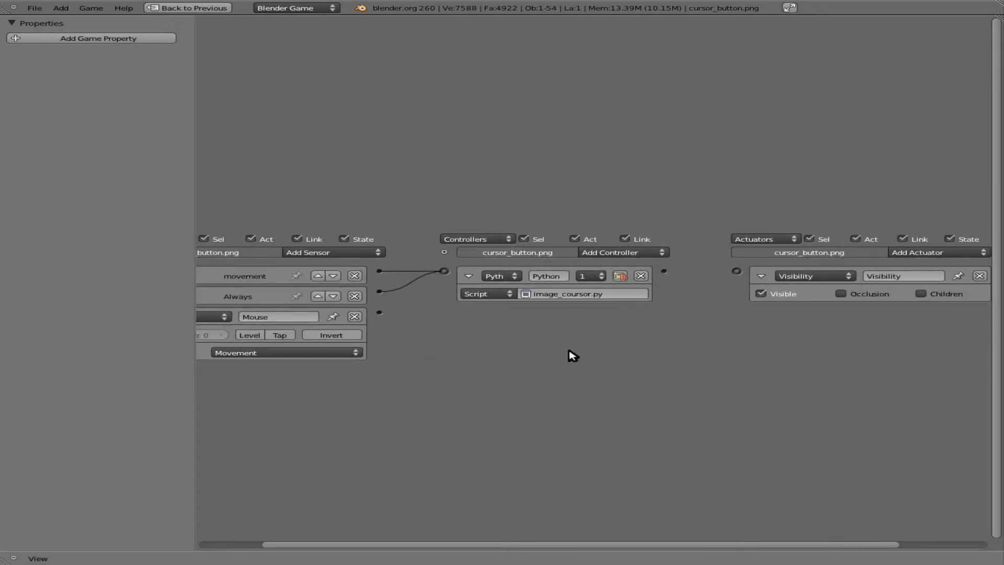
{"action": "left_click_drag", "start_coordinate": [379, 313], "coordinate": [737, 272]}
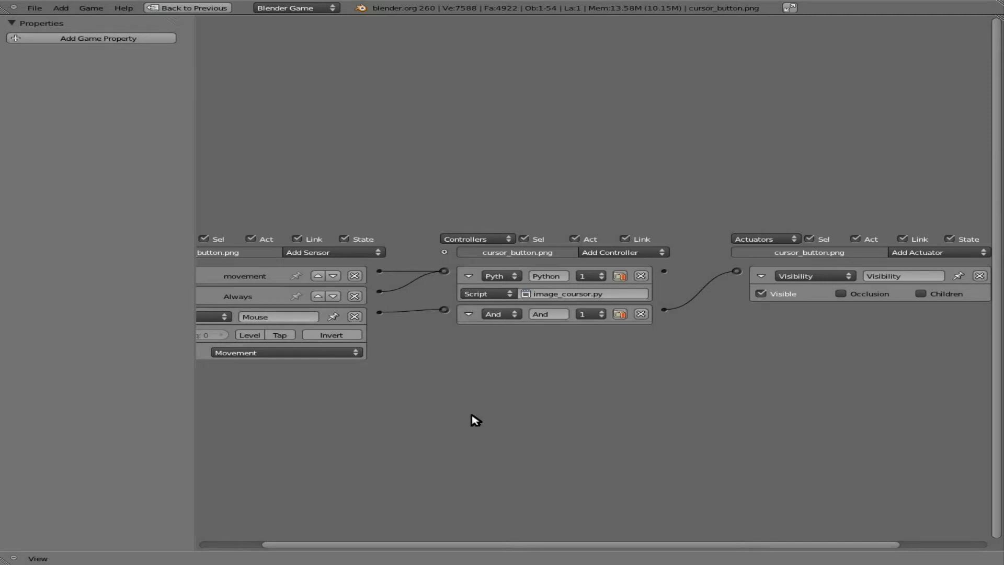
Add an Always sensor to cursor_button.png with true level triggering enabled and a frequency of 150
{"action": "scroll", "coordinate": [692, 374], "scroll_direction": "down", "scroll_amount": 3}
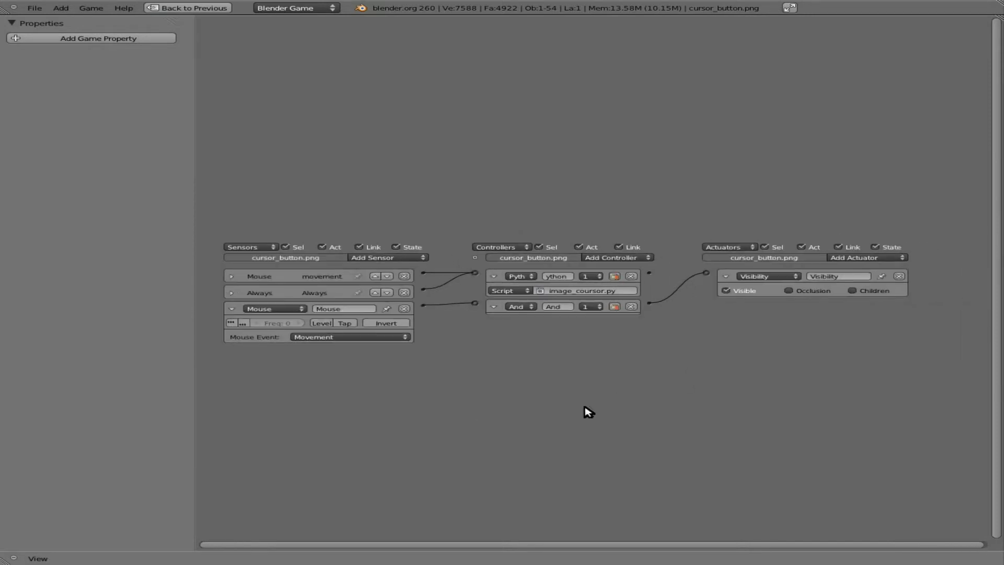
{"action": "left_click", "coordinate": [391, 257]}
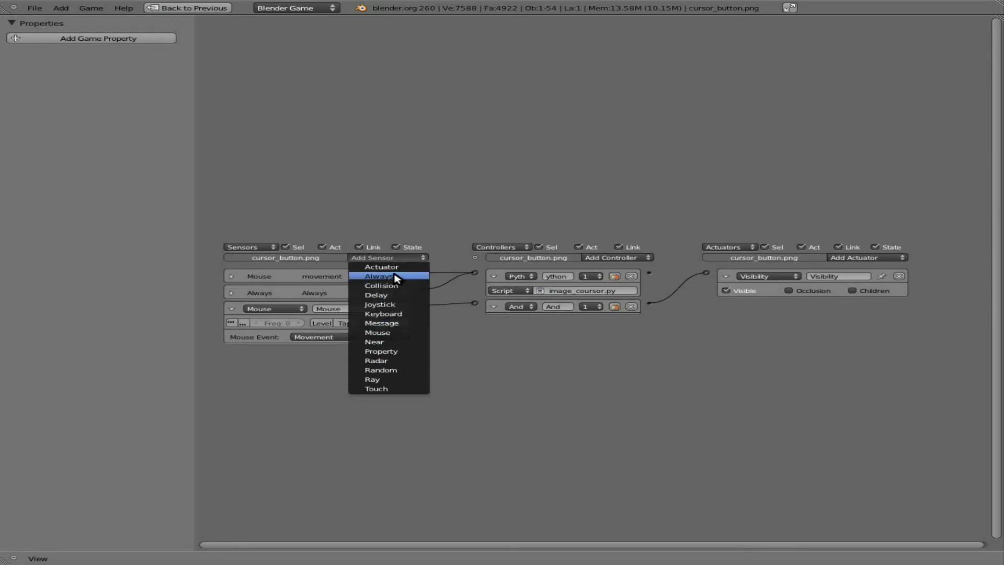
{"action": "left_click", "coordinate": [396, 277]}
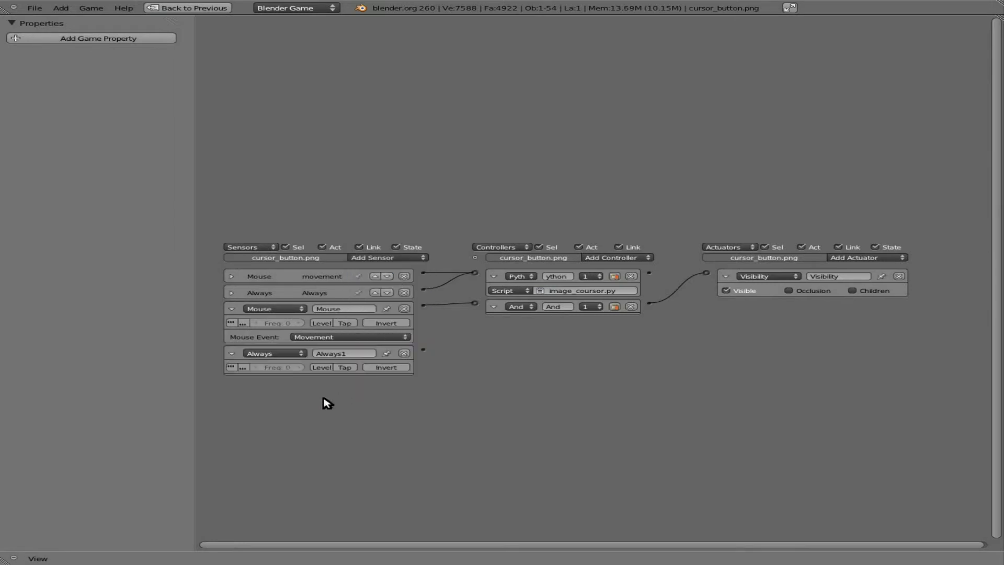
{"action": "left_click", "coordinate": [232, 368]}
{"action": "left_click", "coordinate": [289, 368]}
{"action": "key", "text": "Return"}
Add a second Visibility actuator with Visible disabled and link it to the new Always sensor, renamed "hide"
{"action": "left_click", "coordinate": [856, 258]}
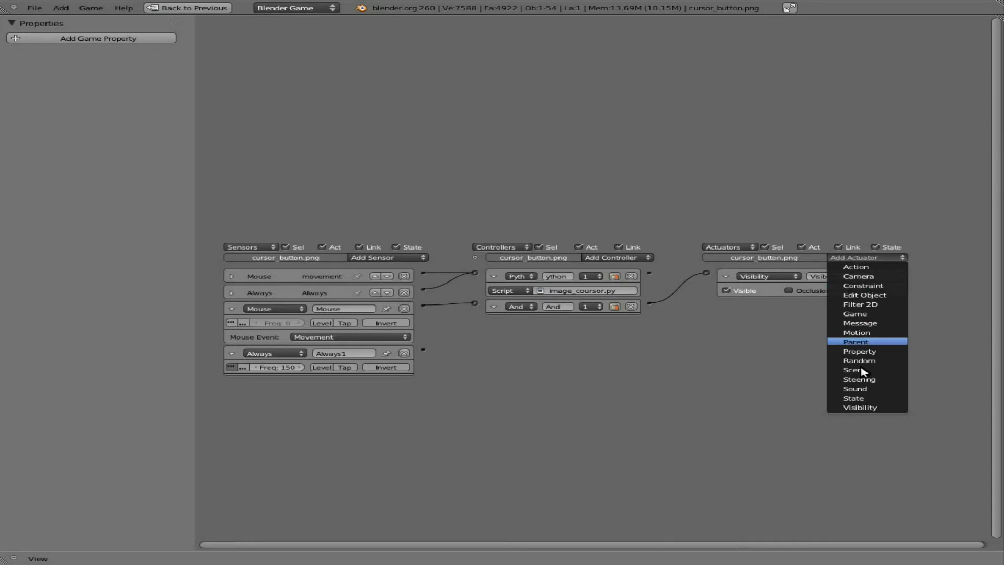
{"action": "left_click", "coordinate": [863, 408]}
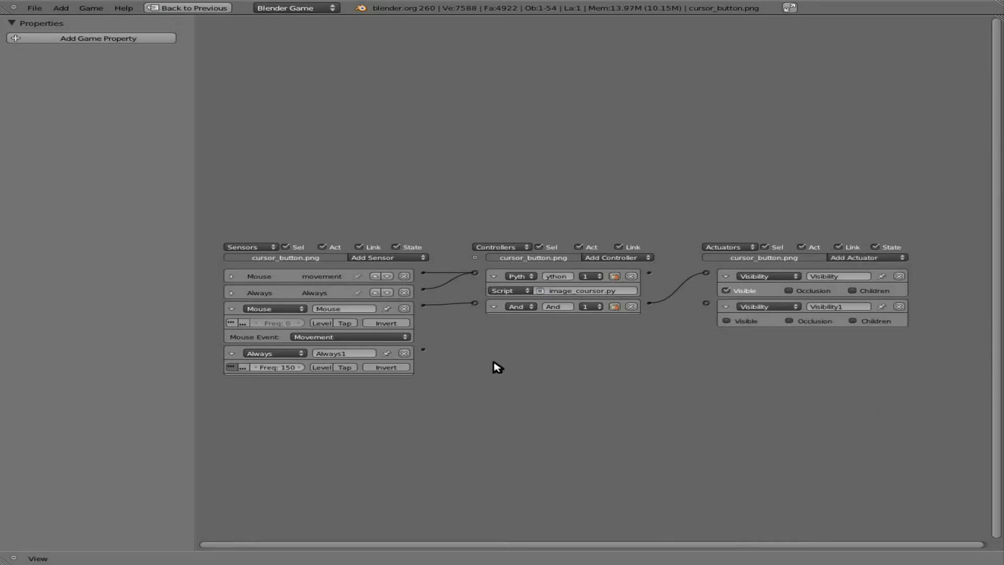
{"action": "left_click", "coordinate": [345, 353]}
{"action": "type", "text": "hide"}
{"action": "key", "text": "Return"}
{"action": "left_click_drag", "start_coordinate": [423, 349], "coordinate": [706, 304]}
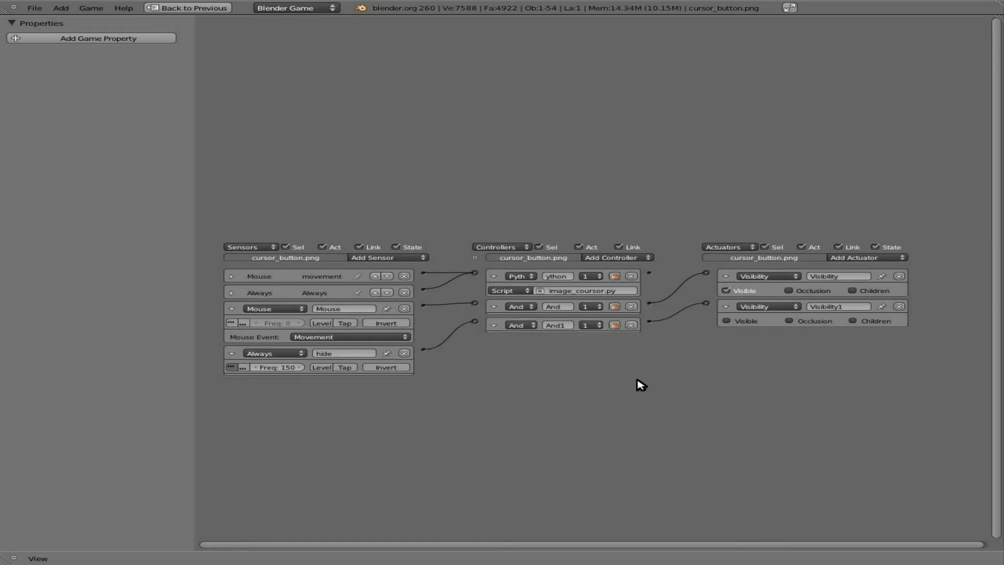
Restore the full layout and run the game to test the cursor hiding and reappearing over the Menu button
{"action": "key", "text": "ctrl+Up"}
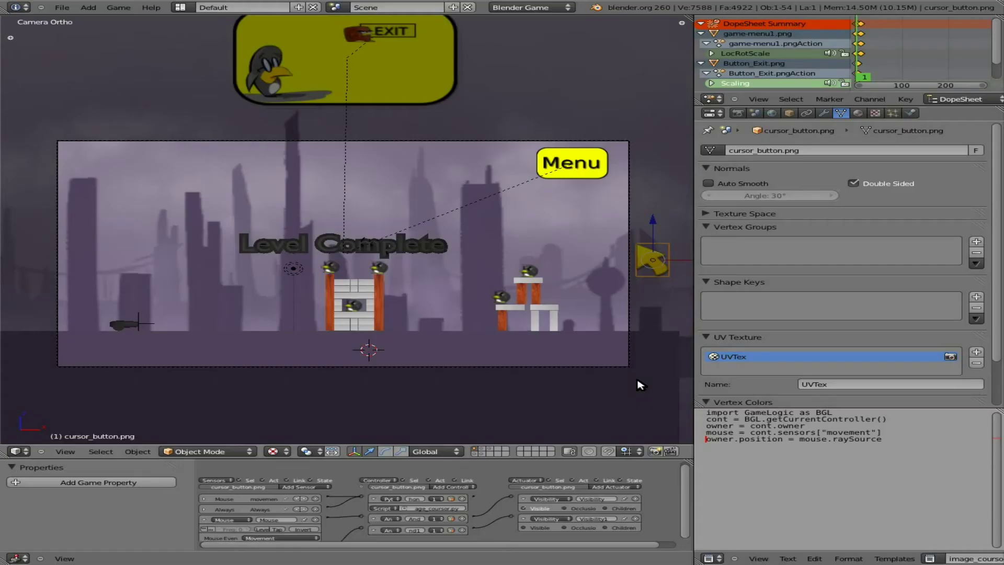
{"action": "key", "text": "p"}
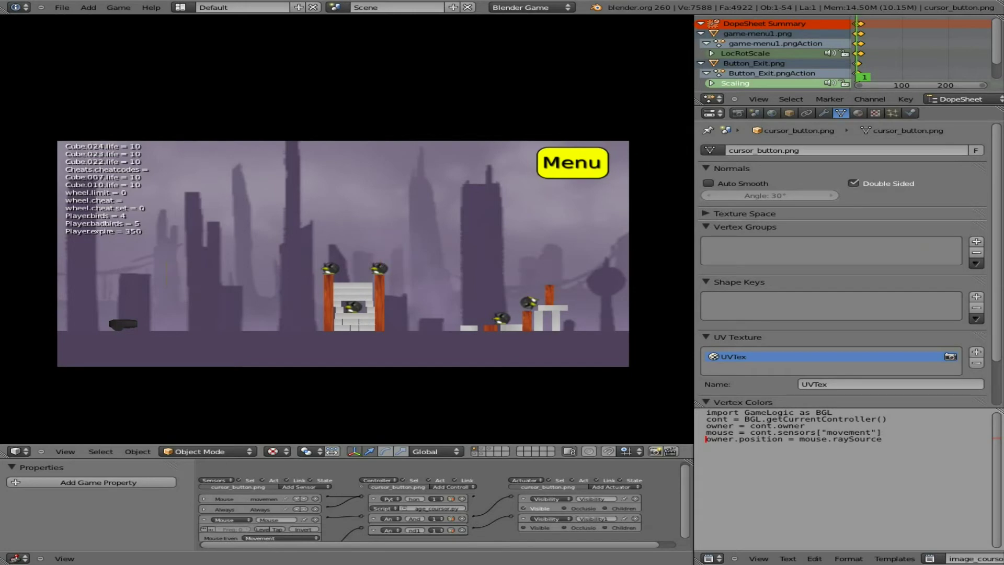
{"action": "left_click", "coordinate": [546, 166]}
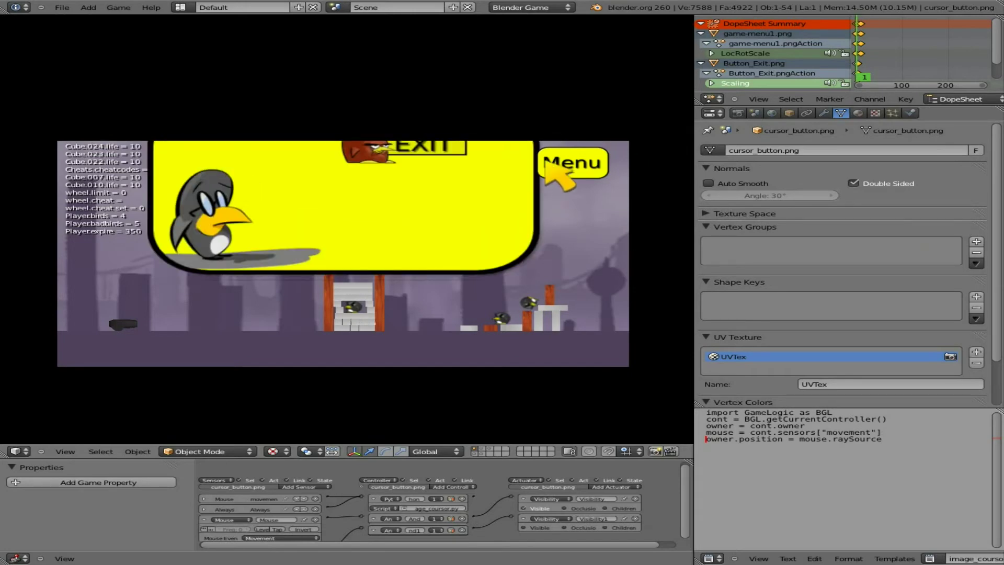
{"action": "left_click", "coordinate": [392, 189]}
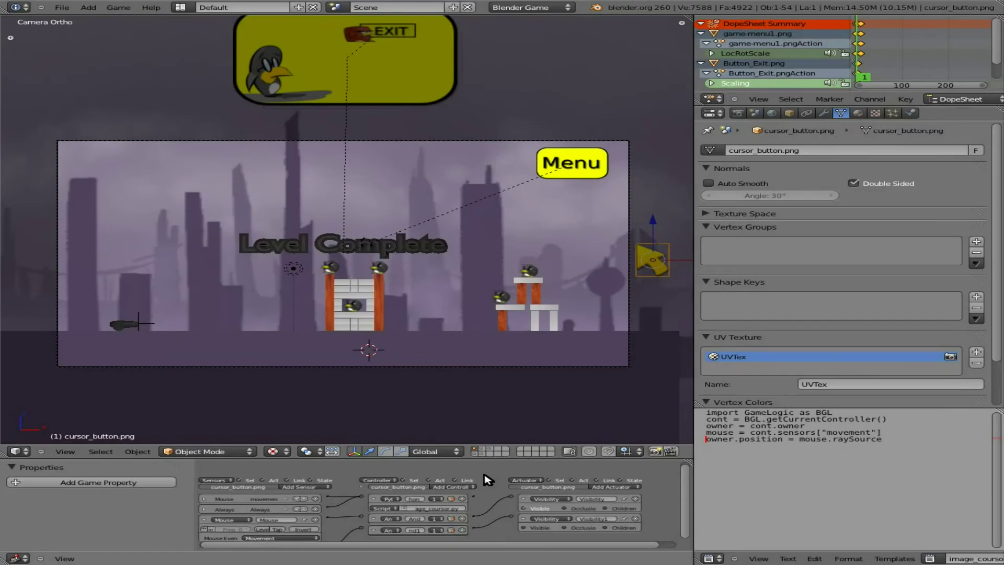
{"action": "key", "text": "ctrl+Up"}
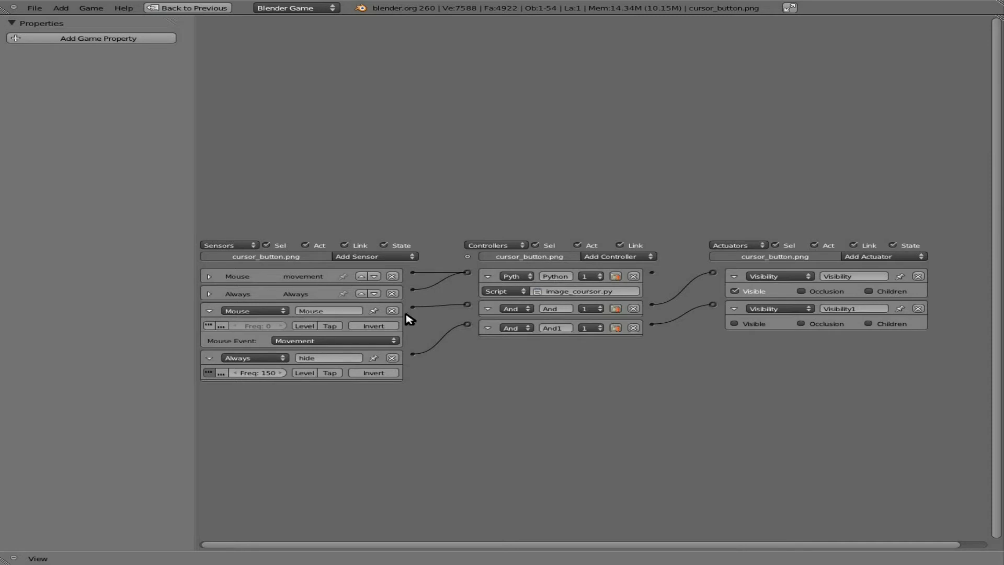
{"action": "left_click", "coordinate": [735, 288]}
{"action": "left_click", "coordinate": [736, 286]}
{"action": "key", "text": "ctrl+Up"}
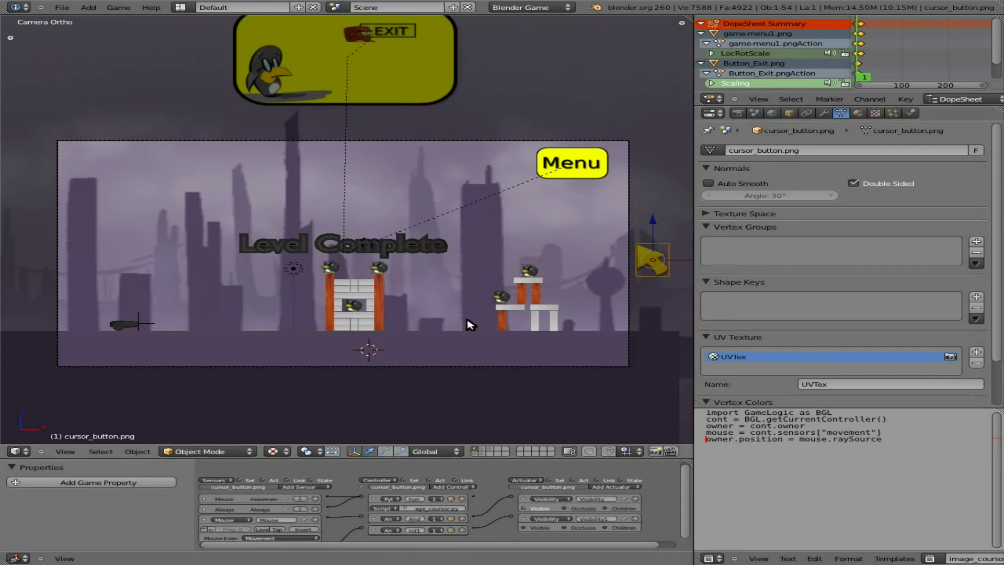
Save the blend file, overwriting the existing version
{"action": "key", "text": "ctrl+s"}
{"action": "left_click", "coordinate": [403, 325]}
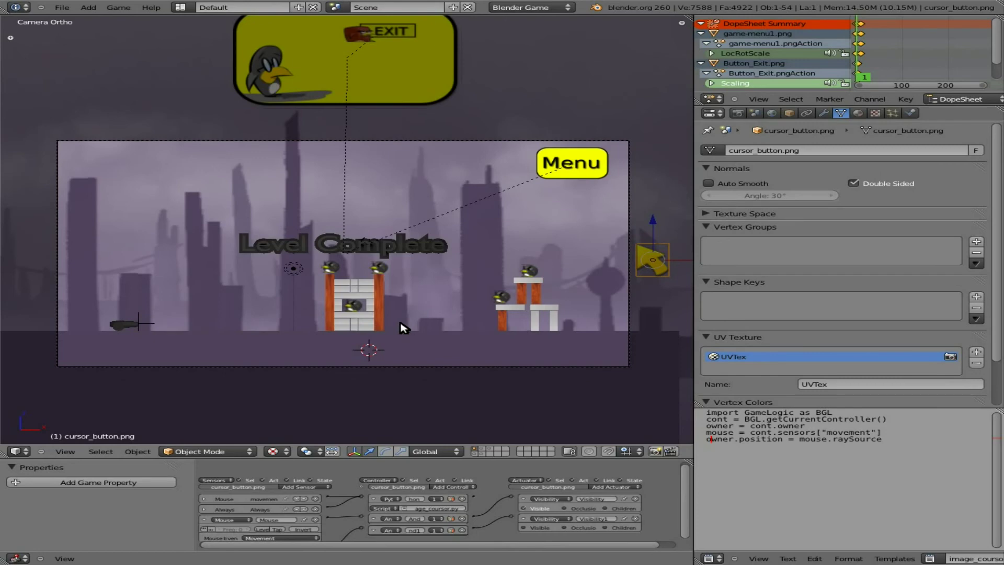